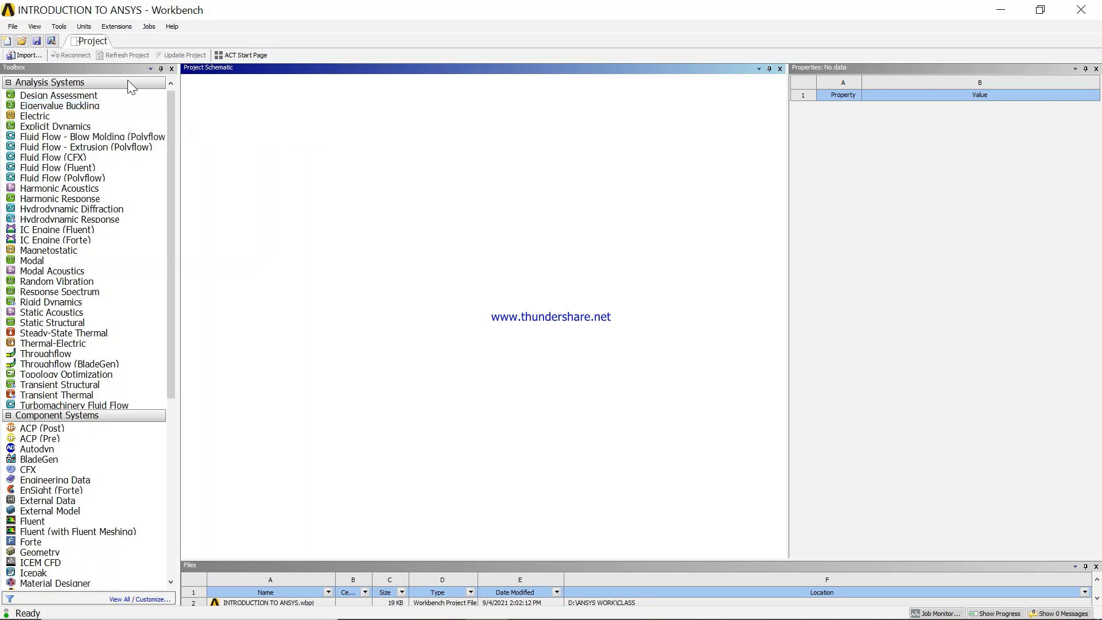
{"action": "left_click", "coordinate": [14, 32]}
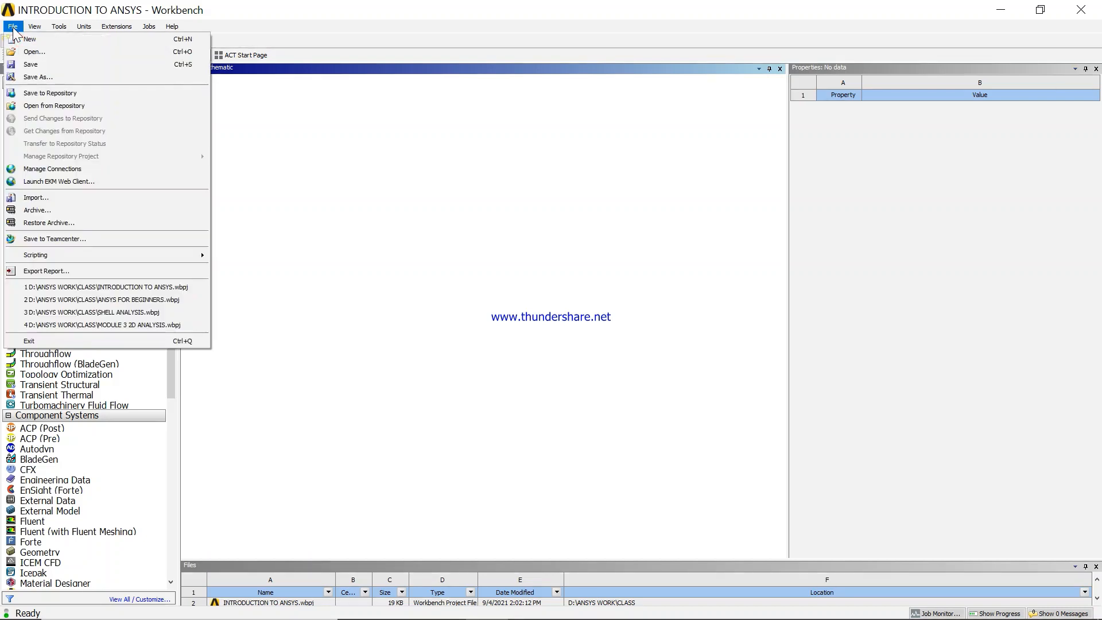
{"action": "mouse_move", "coordinate": [36, 29]}
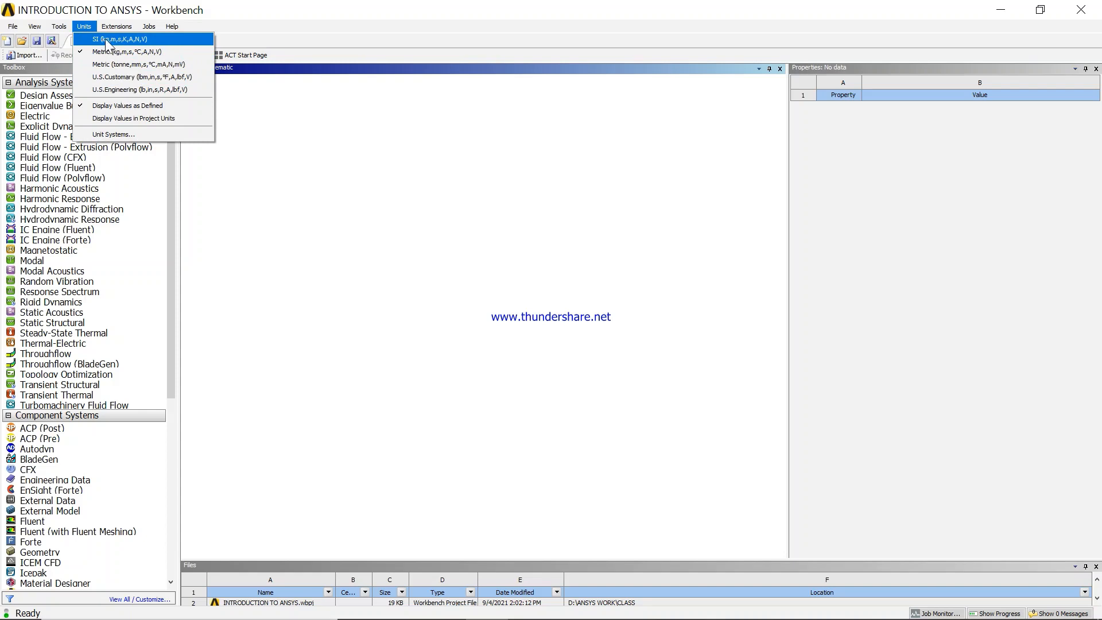
{"action": "mouse_move", "coordinate": [122, 27]}
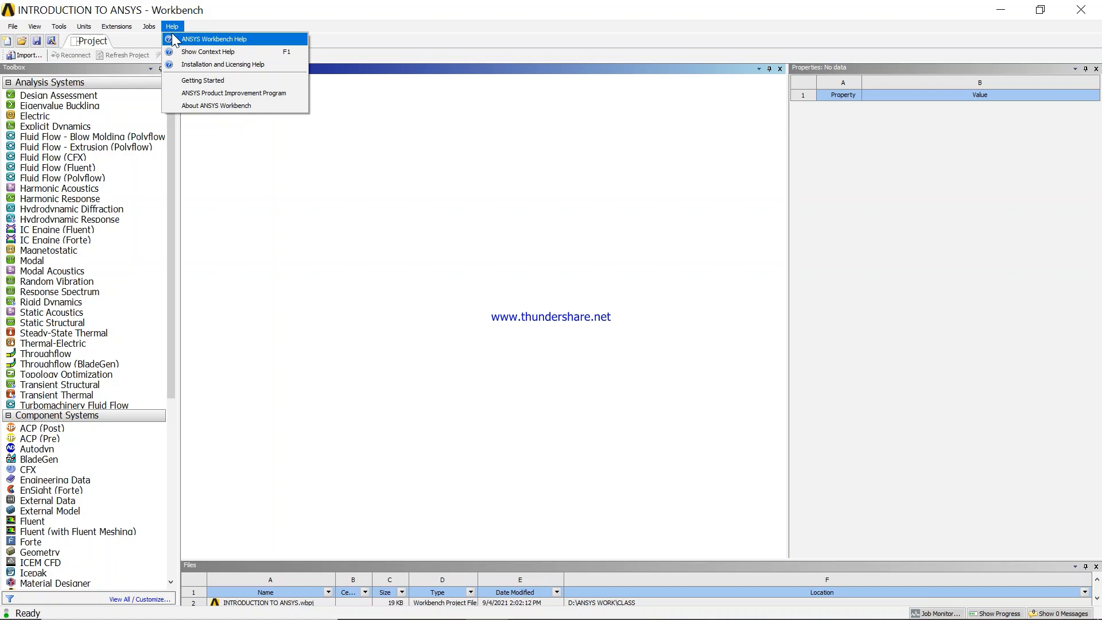
{"action": "left_click", "coordinate": [250, 226]}
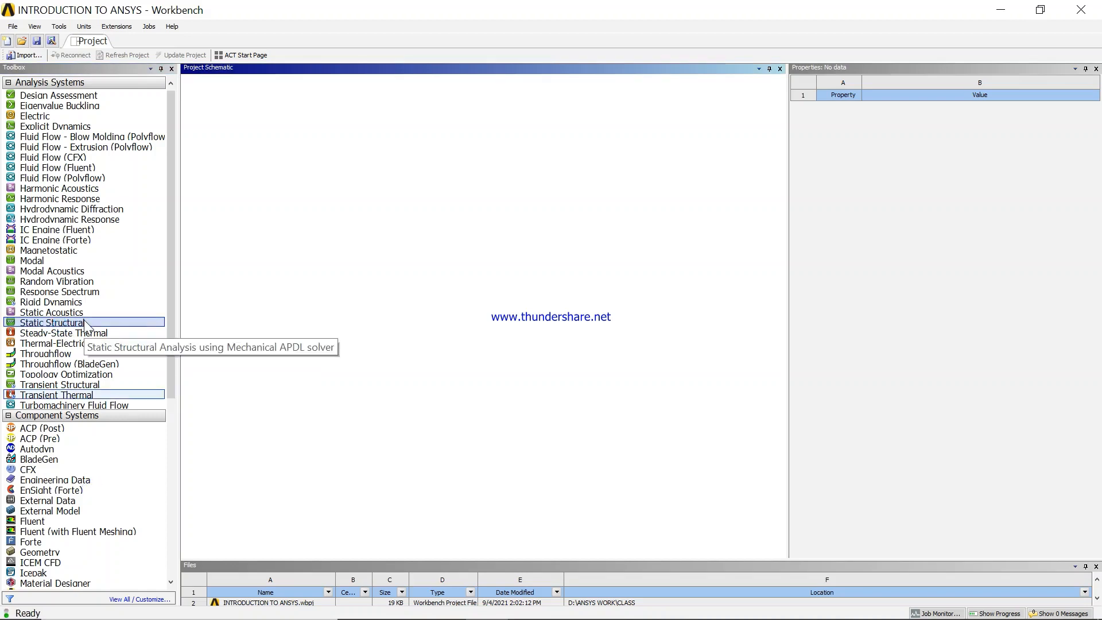
- Add a Static Structural system and a separate Transient Thermal system beside it in the project schematic
{"action": "left_click_drag", "start_coordinate": [85, 326], "coordinate": [255, 136]}
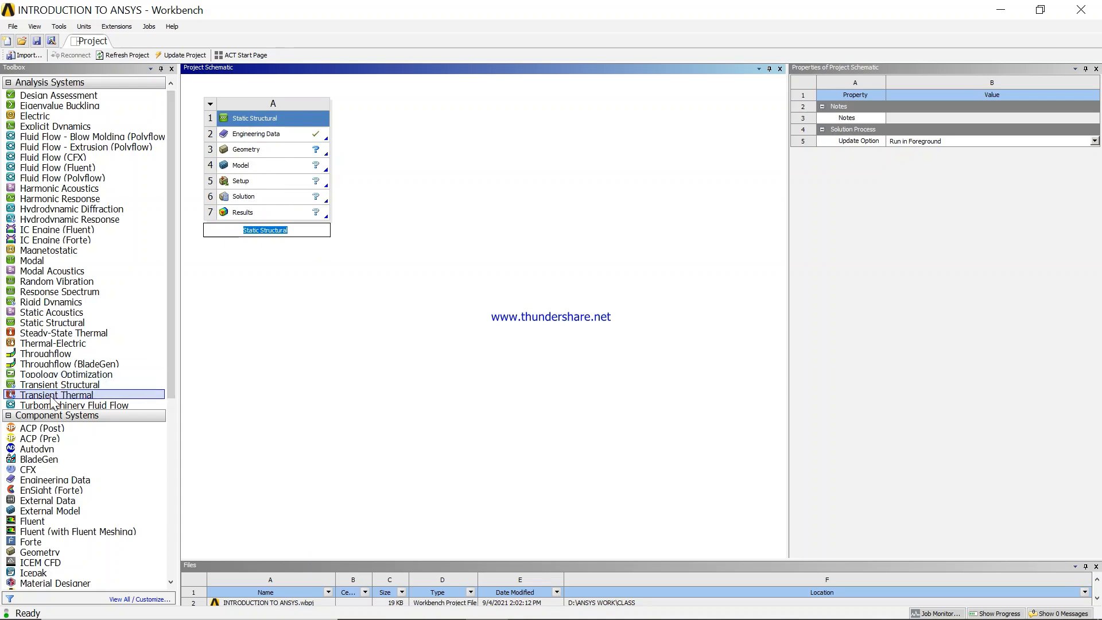
{"action": "left_click_drag", "start_coordinate": [52, 400], "coordinate": [392, 127]}
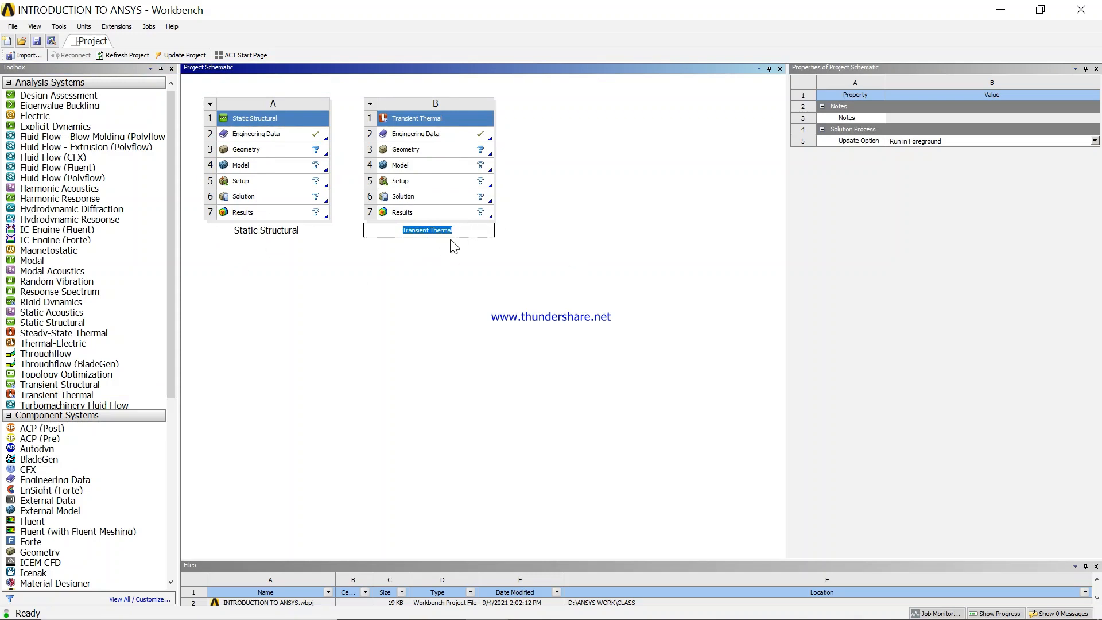
{"action": "left_click", "coordinate": [418, 281]}
- Add standalone Engineering Data and Geometry component systems to the schematic, next to the Transient Thermal system
{"action": "left_click_drag", "start_coordinate": [171, 373], "coordinate": [157, 487]}
{"action": "scroll", "coordinate": [154, 520], "scroll_direction": "down", "scroll_amount": 1}
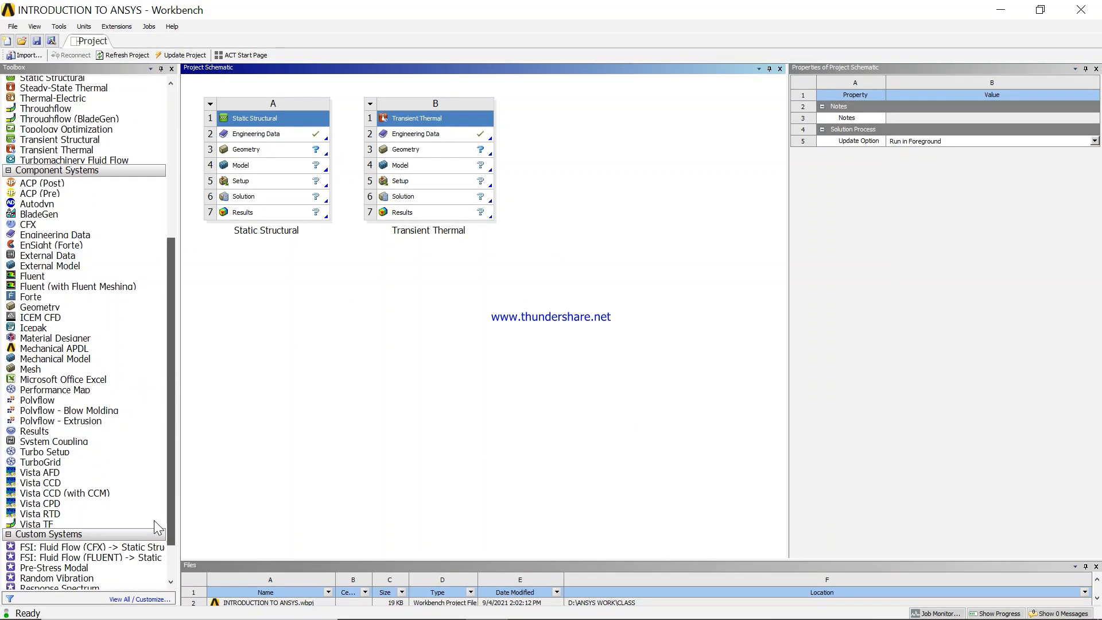
{"action": "left_click", "coordinate": [6, 360]}
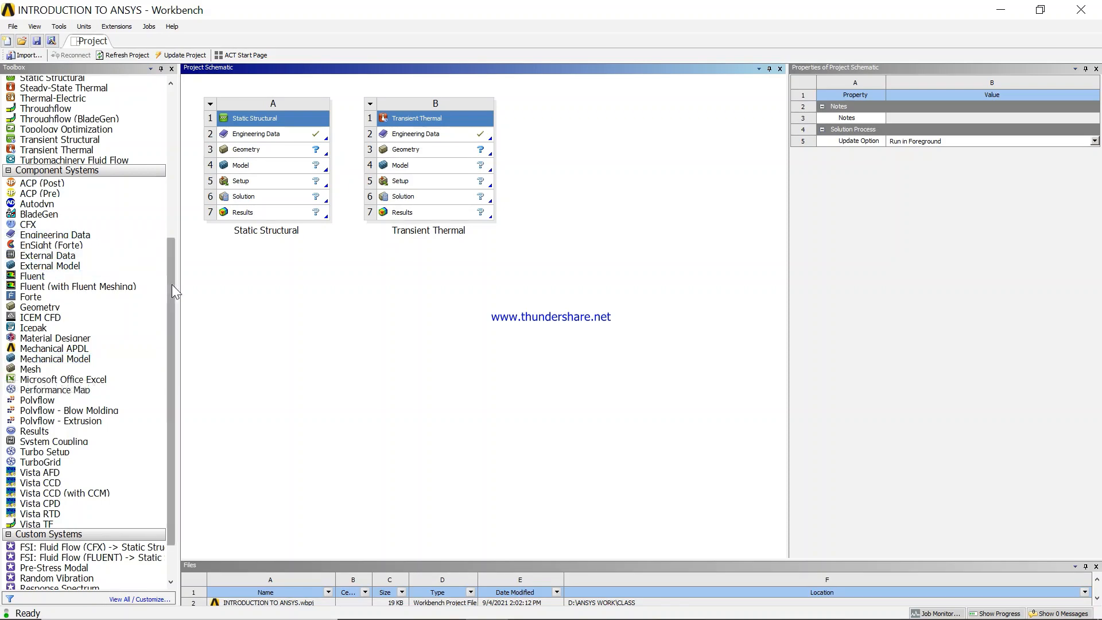
{"action": "mouse_move", "coordinate": [171, 284]}
{"action": "left_mouse_down"}
{"action": "mouse_move", "coordinate": [185, 219]}
{"action": "mouse_move", "coordinate": [173, 149]}
{"action": "mouse_move", "coordinate": [155, 270]}
{"action": "mouse_move", "coordinate": [164, 296]}
{"action": "left_mouse_up"}
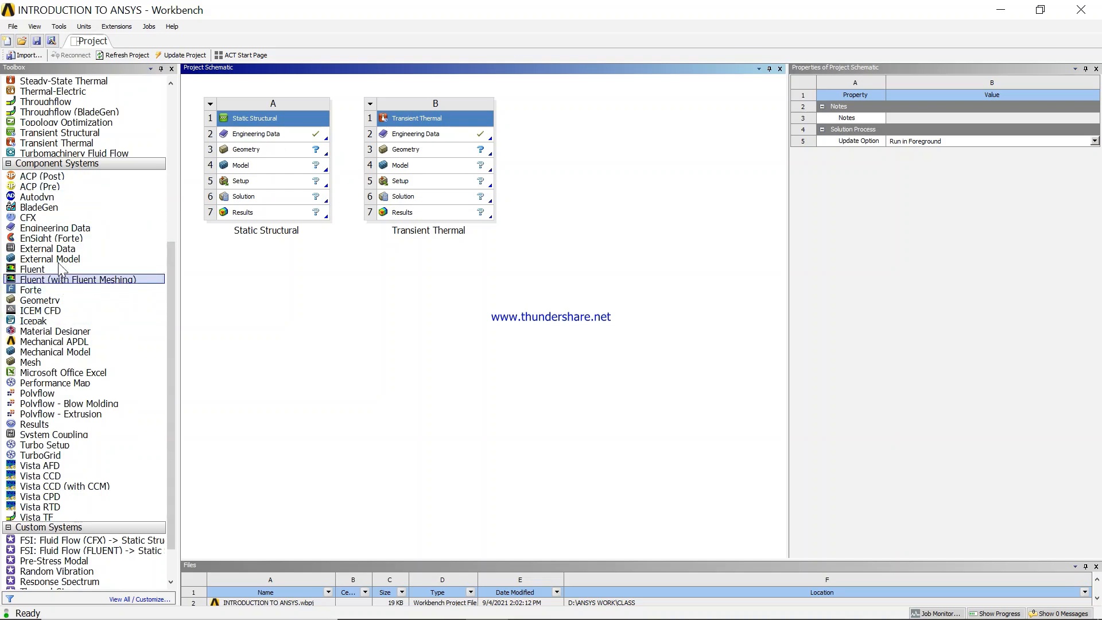
{"action": "left_click", "coordinate": [63, 232]}
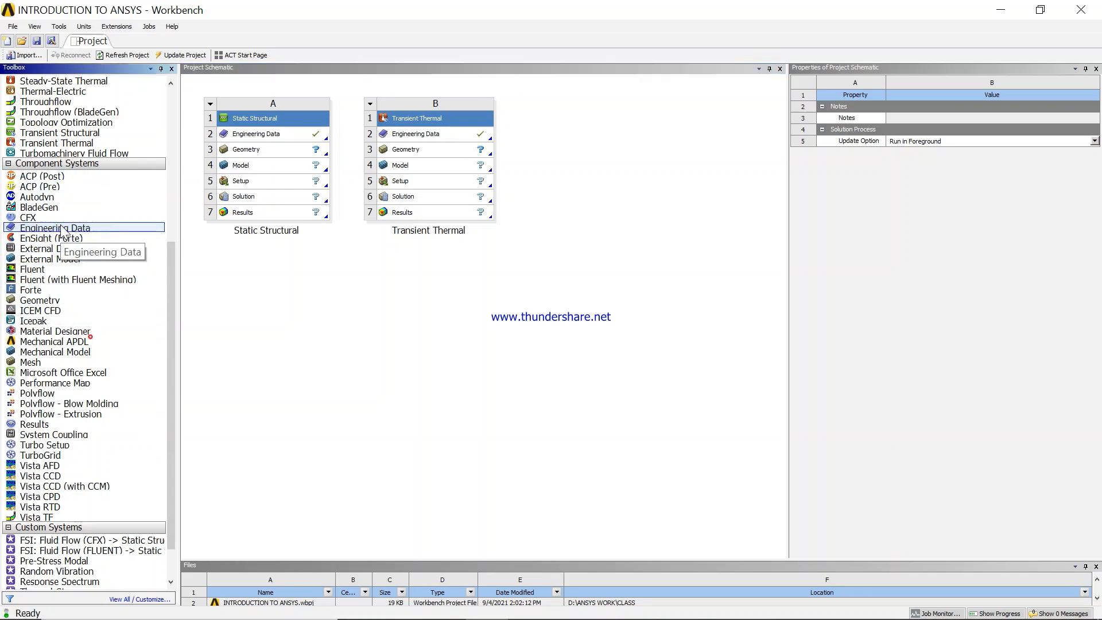
{"action": "left_click_drag", "start_coordinate": [63, 231], "coordinate": [571, 148]}
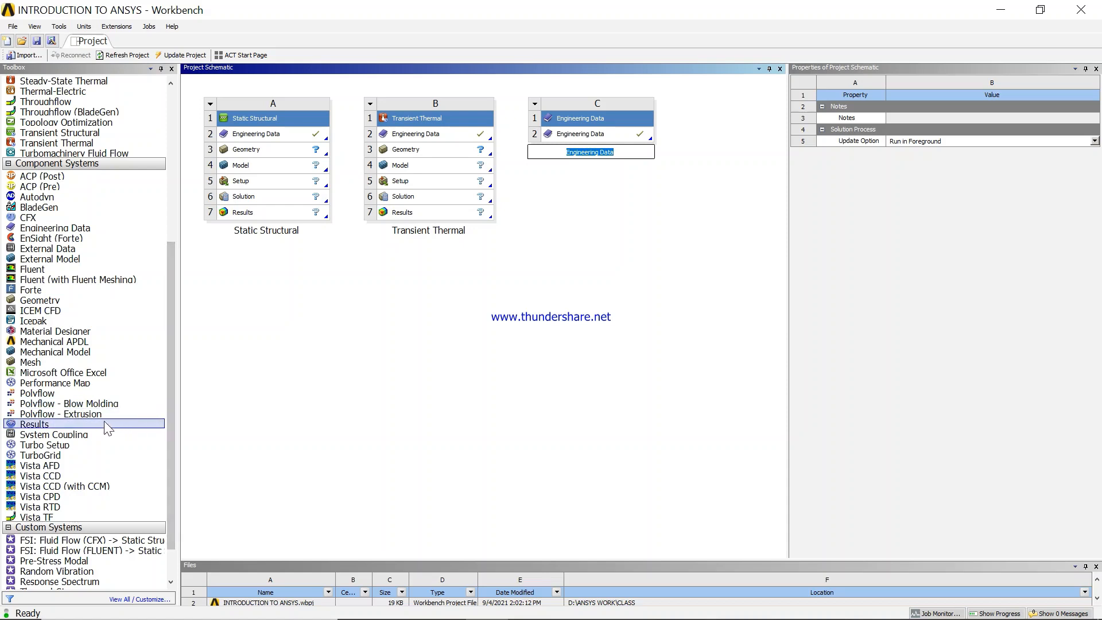
{"action": "left_click_drag", "start_coordinate": [72, 300], "coordinate": [735, 150]}
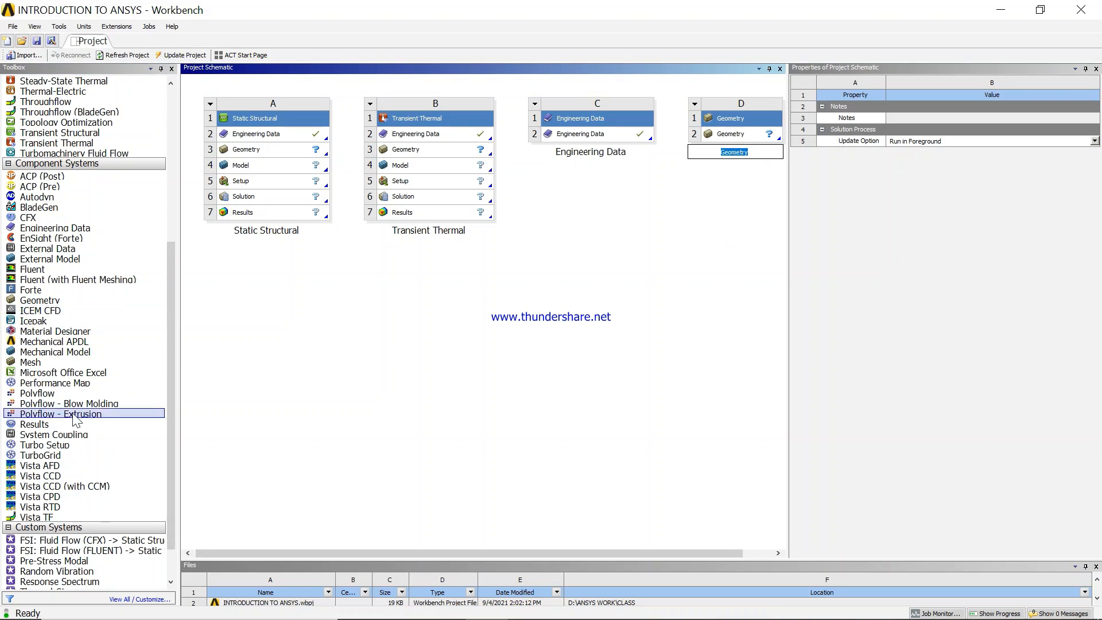
{"action": "left_click", "coordinate": [567, 252]}
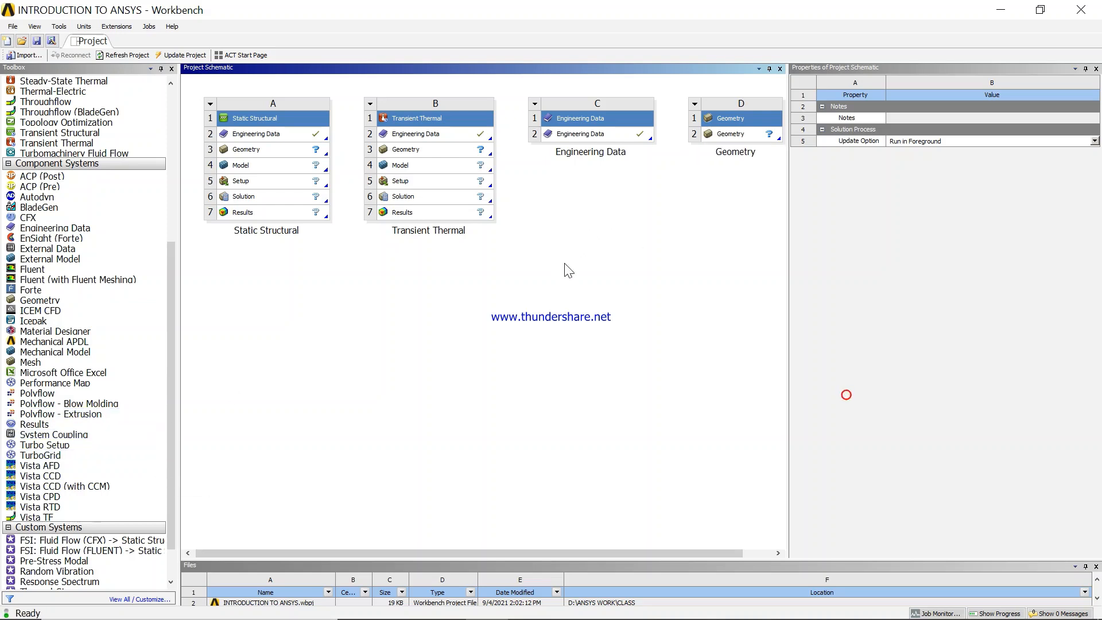
- Open the standalone Engineering Data component and create a new material named ALUMINIUM
{"action": "double_click", "coordinate": [583, 134]}
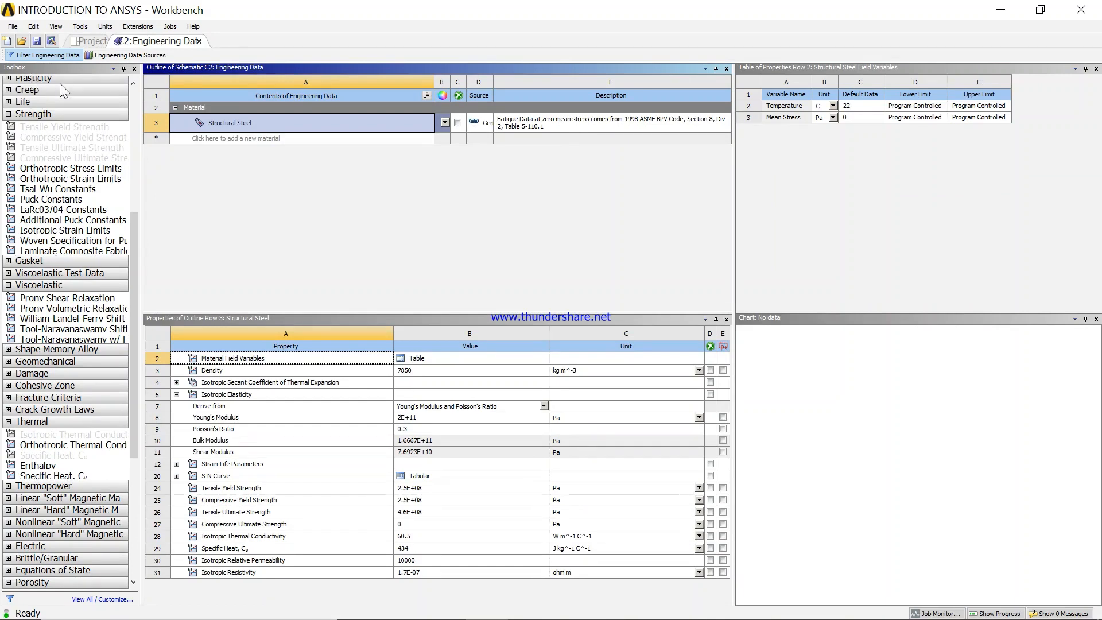
{"action": "scroll", "coordinate": [110, 115], "scroll_direction": "up", "scroll_amount": 8}
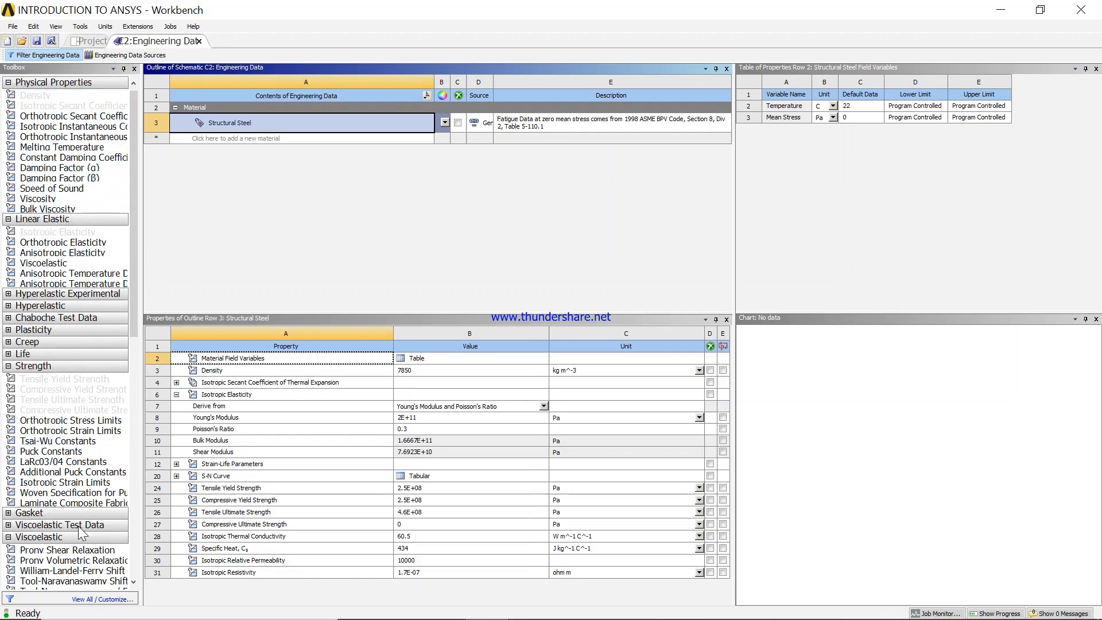
{"action": "left_click_drag", "start_coordinate": [132, 305], "coordinate": [131, 262]}
{"action": "left_click", "coordinate": [260, 138]}
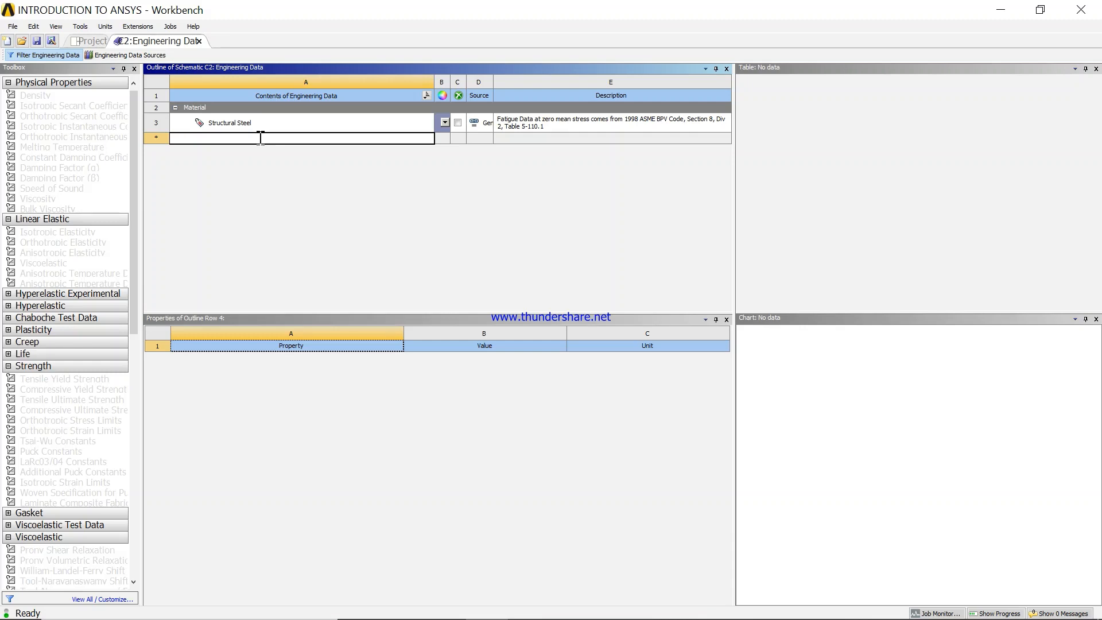
{"action": "type", "text": "ALUM"}
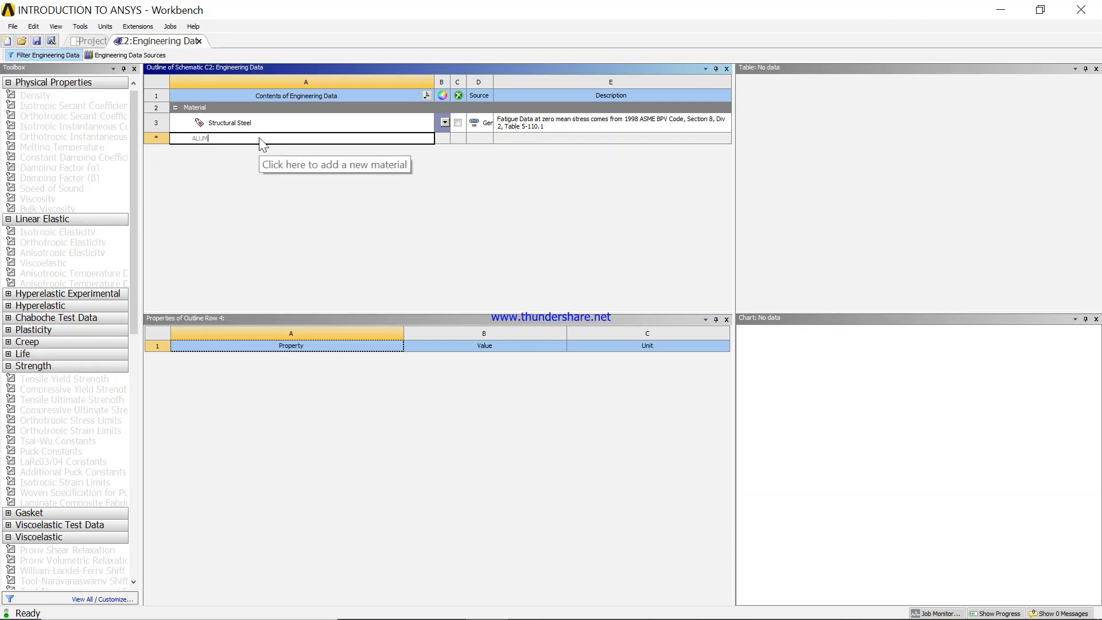
{"action": "type", "text": "INIUM"}
{"action": "key", "text": "Return"}
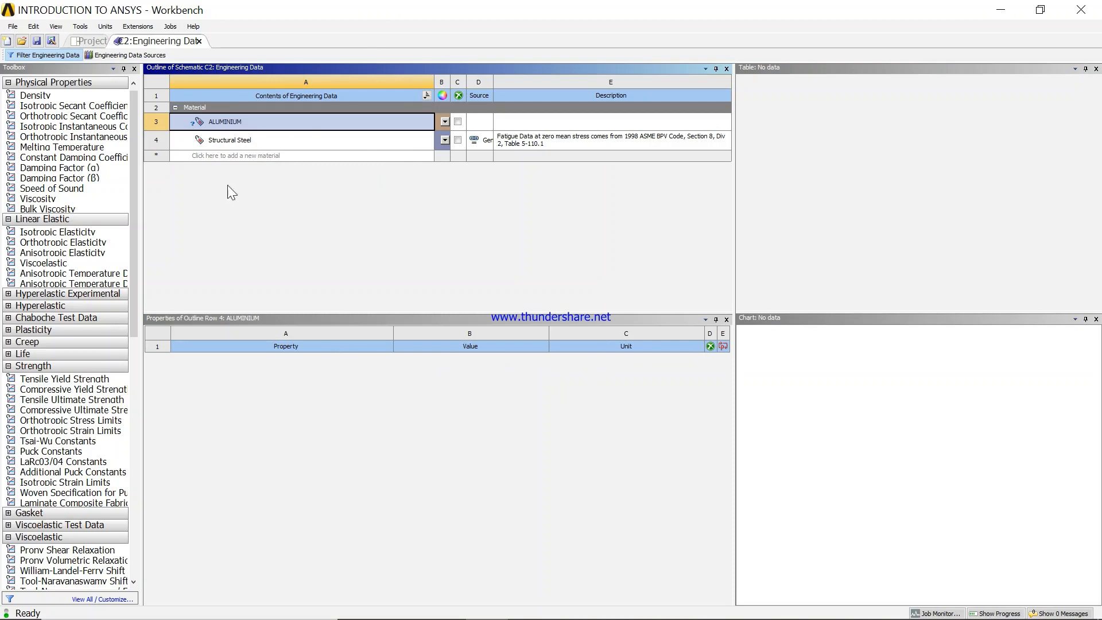
- Add Isotropic Elasticity to the ALUMINIUM material and set its Young's Modulus to 200E9 Pa as 20E9 Pa
{"action": "left_click", "coordinate": [226, 141]}
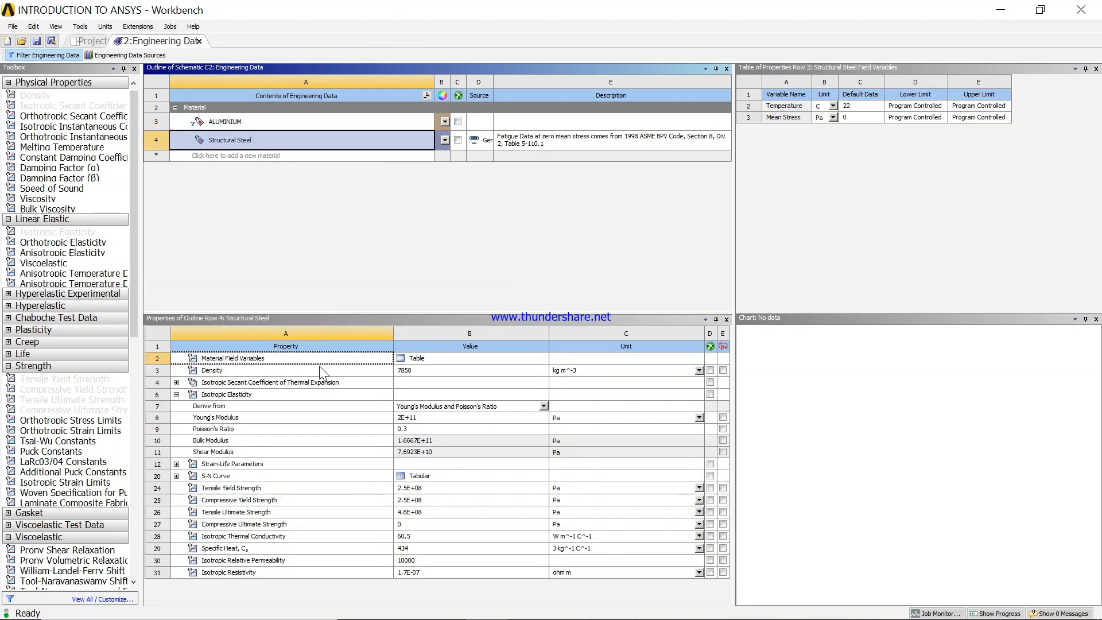
{"action": "left_click", "coordinate": [236, 123]}
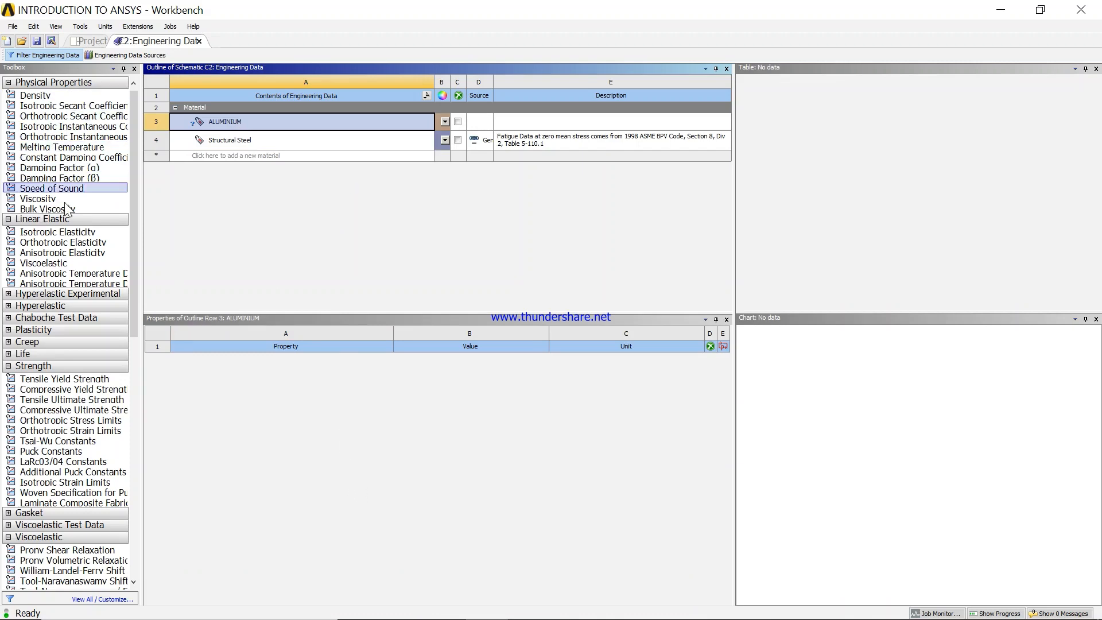
{"action": "double_click", "coordinate": [55, 234]}
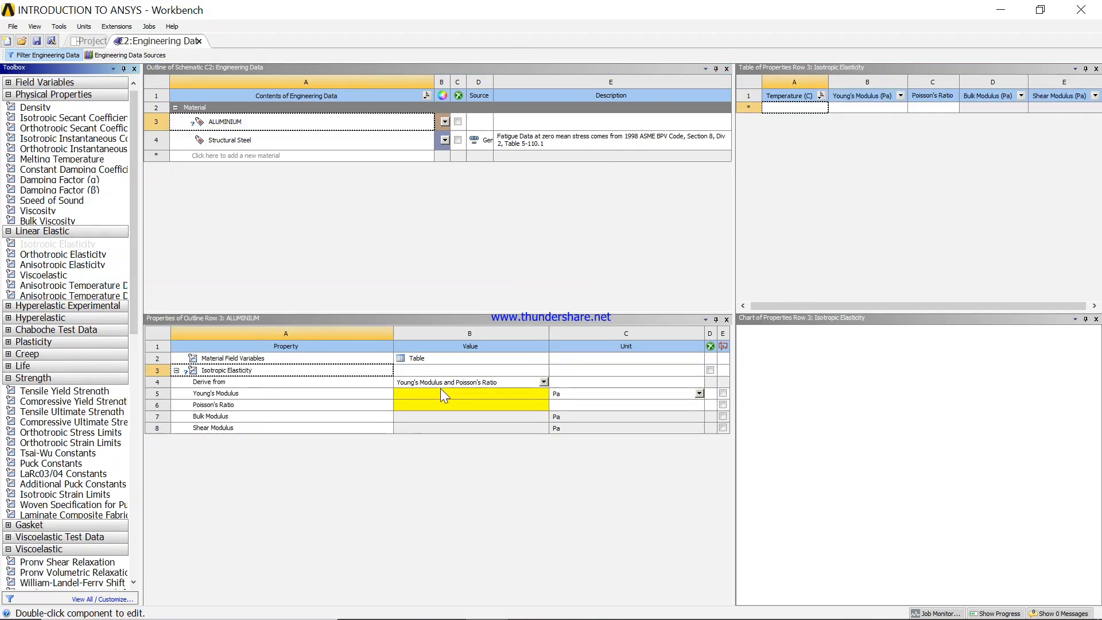
{"action": "left_click", "coordinate": [425, 393]}
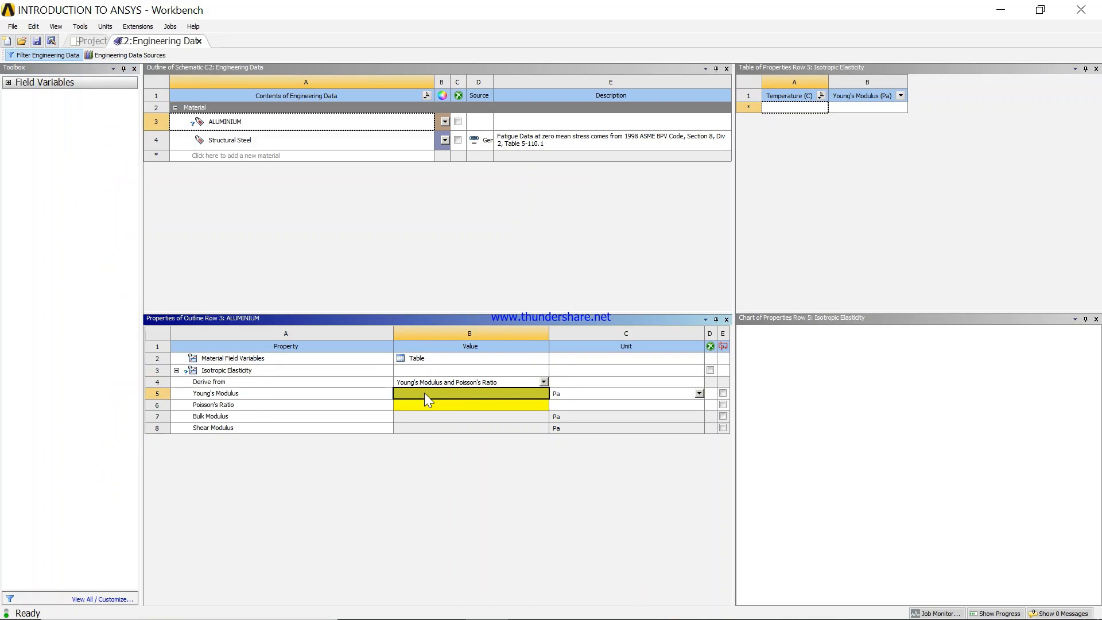
{"action": "type", "text": "20"}
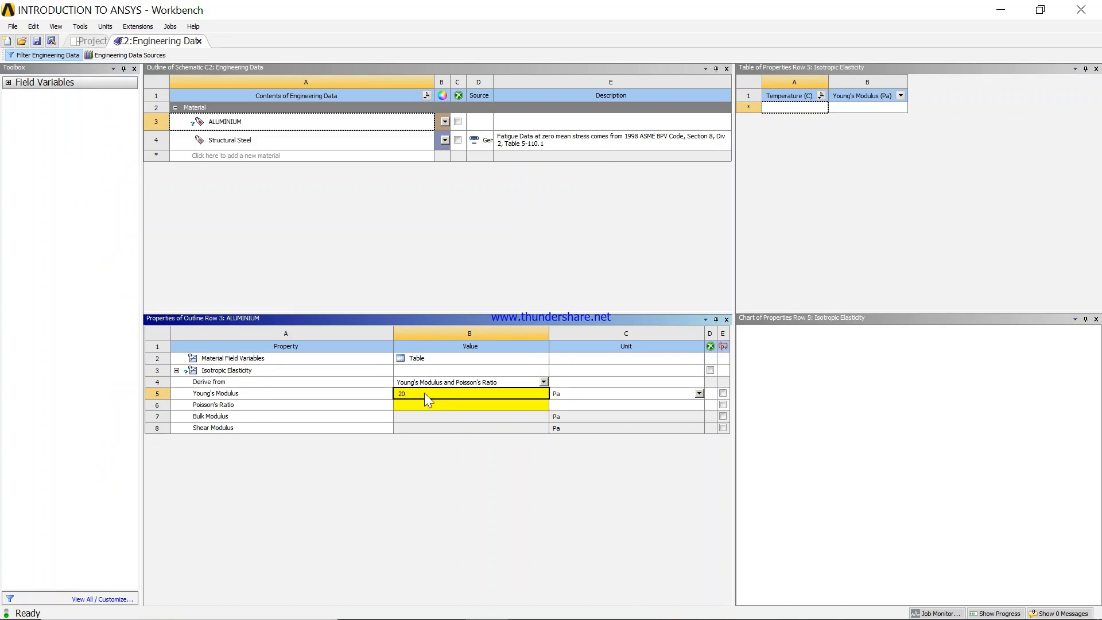
{"action": "type", "text": "E9"}
{"action": "key", "text": "Return"}
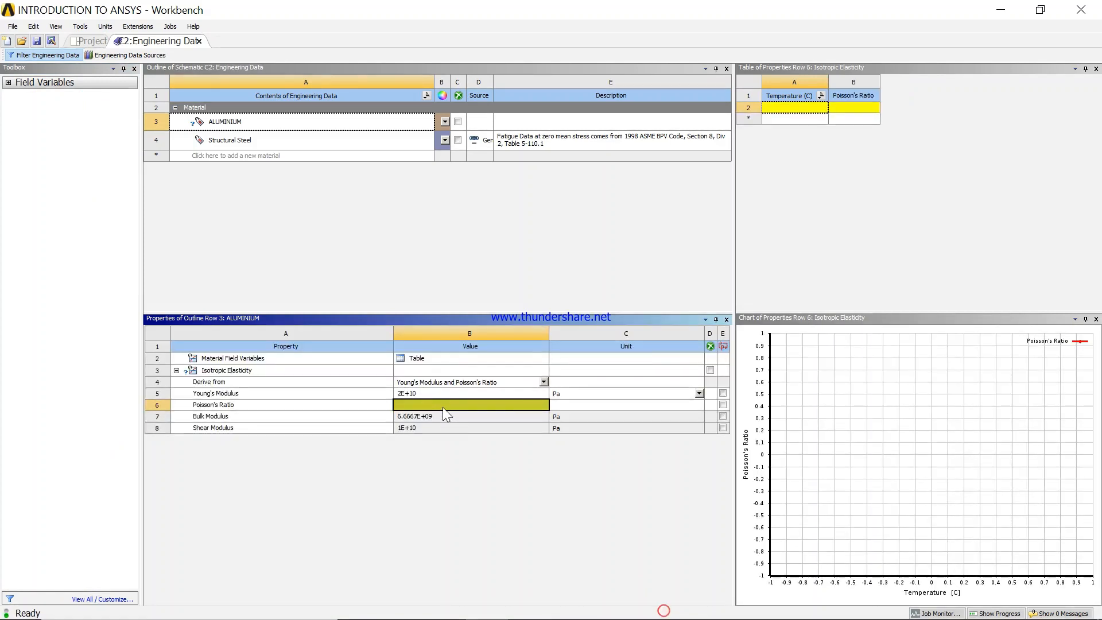
- Set the Poisson's Ratio of ALUMINIUM to 0.2
{"action": "left_click", "coordinate": [443, 405]}
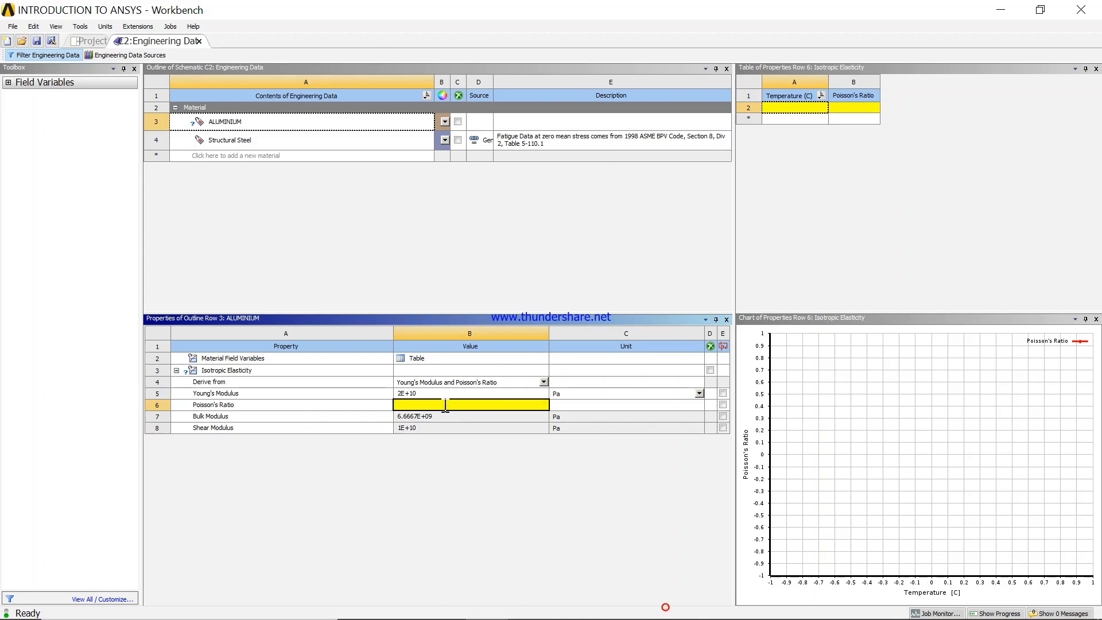
{"action": "type", "text": "0.2"}
{"action": "key", "text": "Return"}
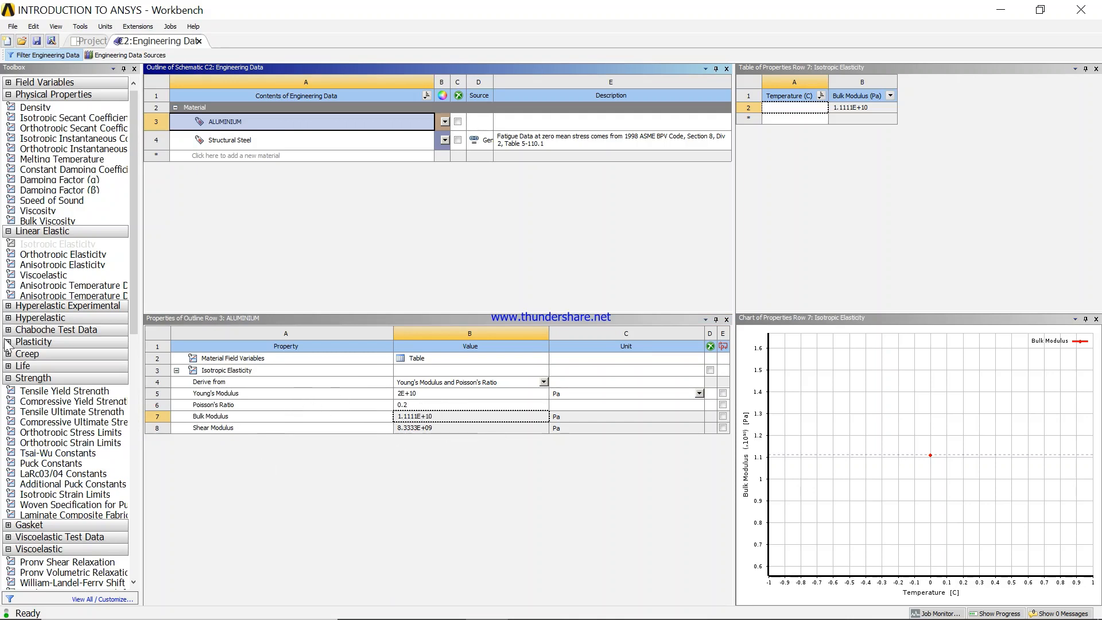
- Add Tensile Yield Strength, Compressive Yield Strength and Tensile Ultimate Strength properties to ALUMINIUM, and return to the project schematic
{"action": "double_click", "coordinate": [56, 394]}
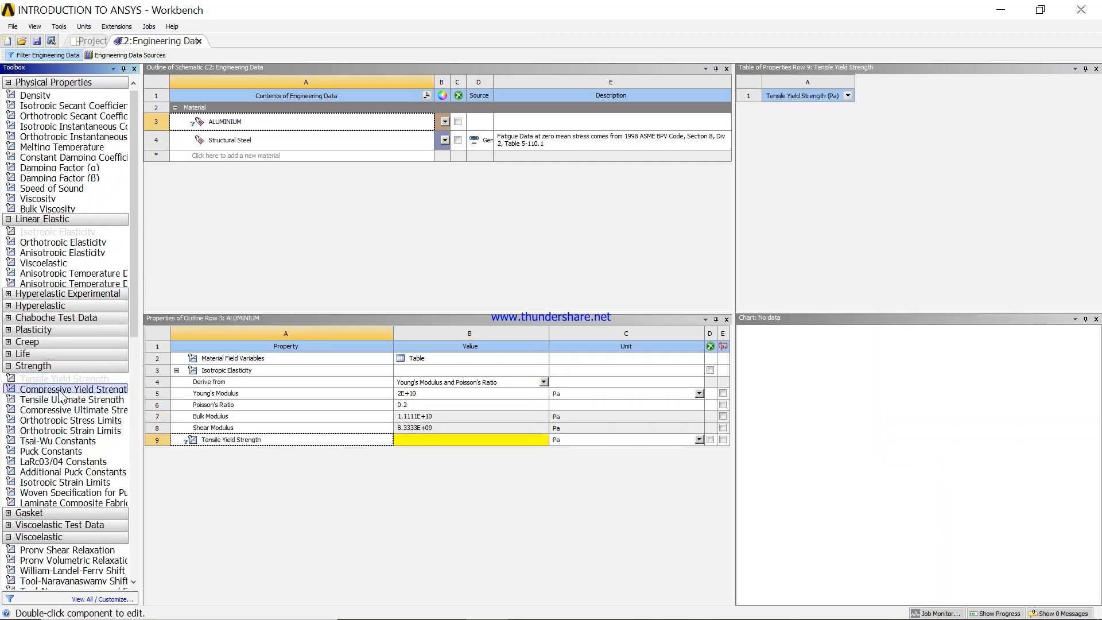
{"action": "double_click", "coordinate": [58, 389]}
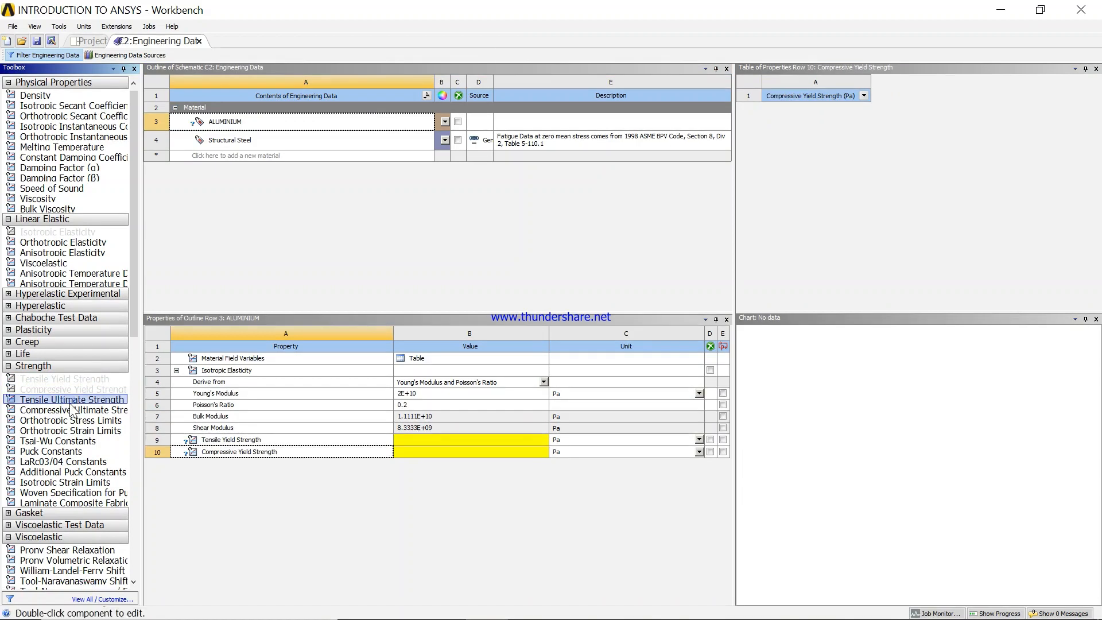
{"action": "double_click", "coordinate": [70, 400]}
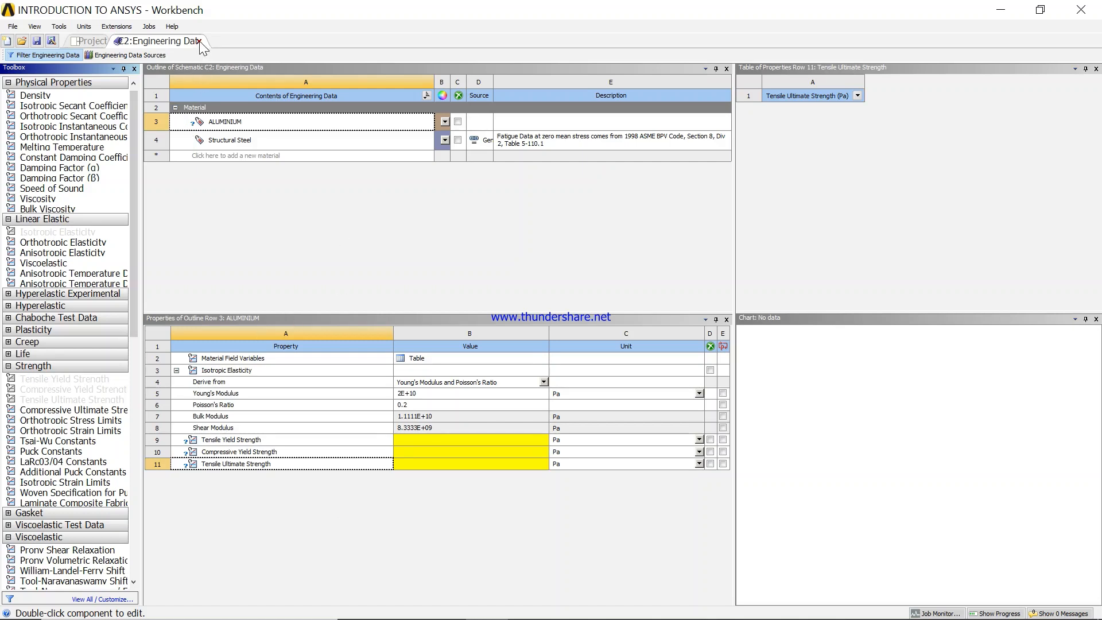
{"action": "left_click", "coordinate": [91, 41]}
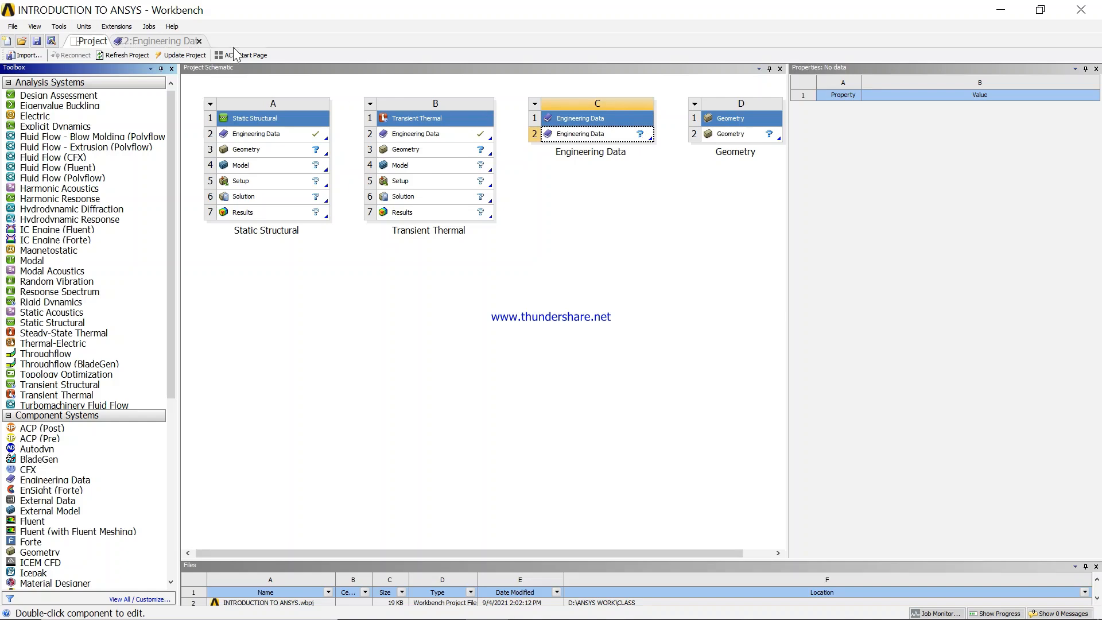
{"action": "left_click", "coordinate": [150, 41]}
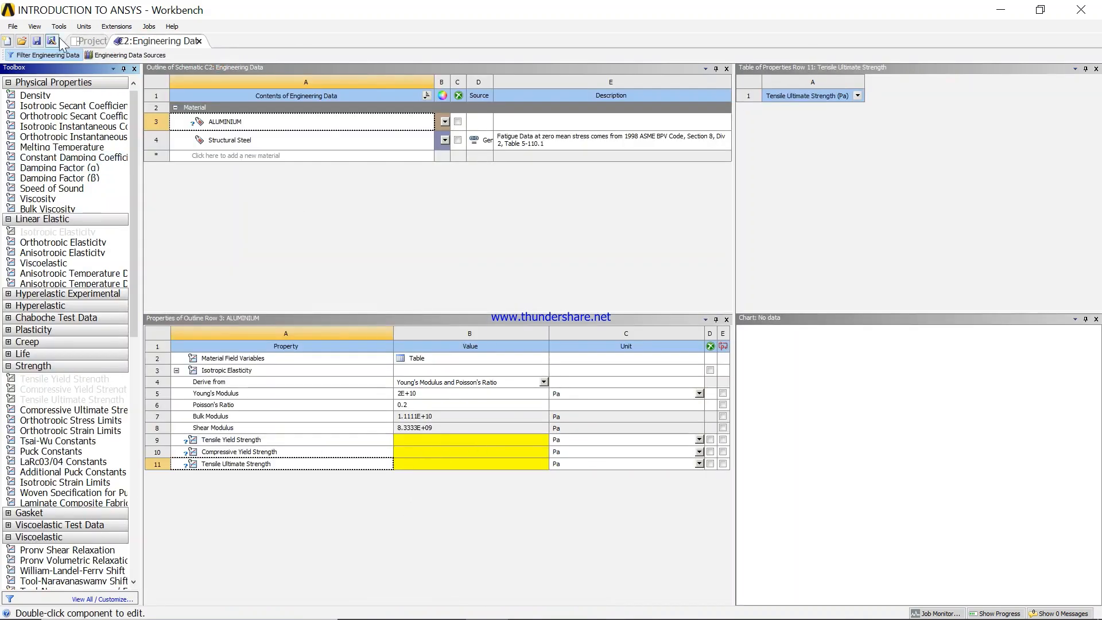
{"action": "left_click", "coordinate": [90, 46]}
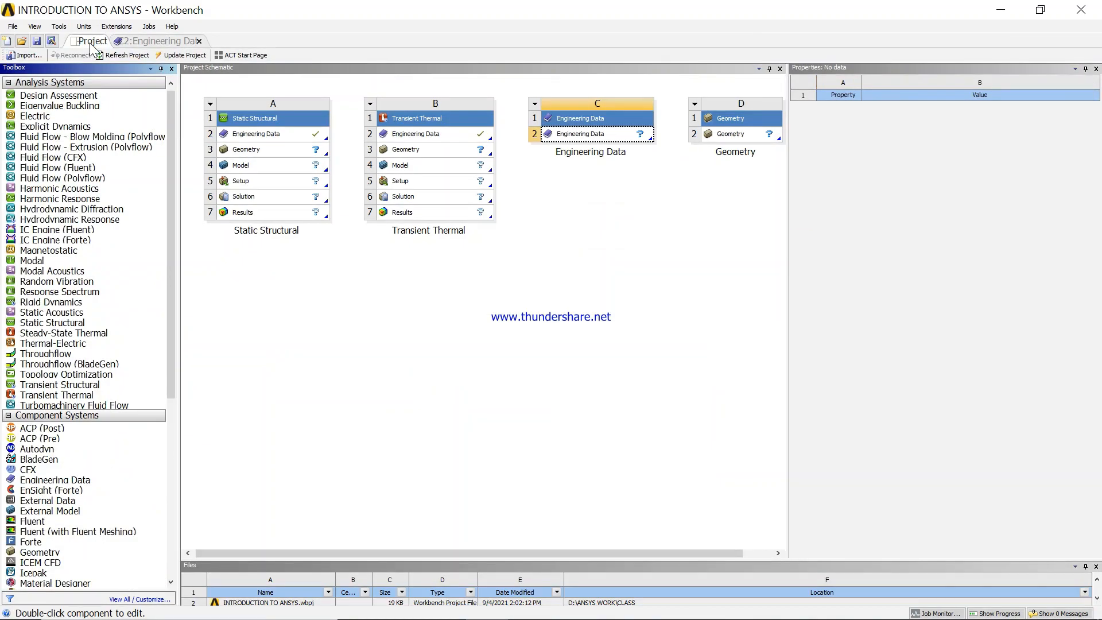
{"action": "left_click", "coordinate": [163, 41]}
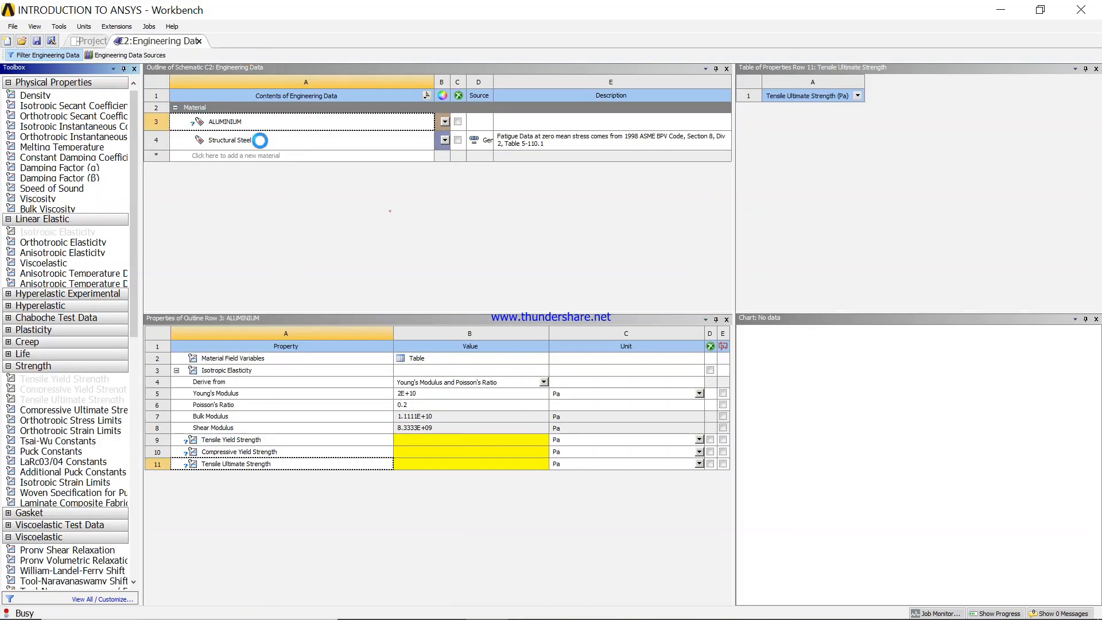
{"action": "left_click", "coordinate": [260, 140]}
- Share the standalone Engineering Data cell with the Engineering Data cells of the Transient Thermal and Static Structural systems
{"action": "left_click", "coordinate": [89, 40]}
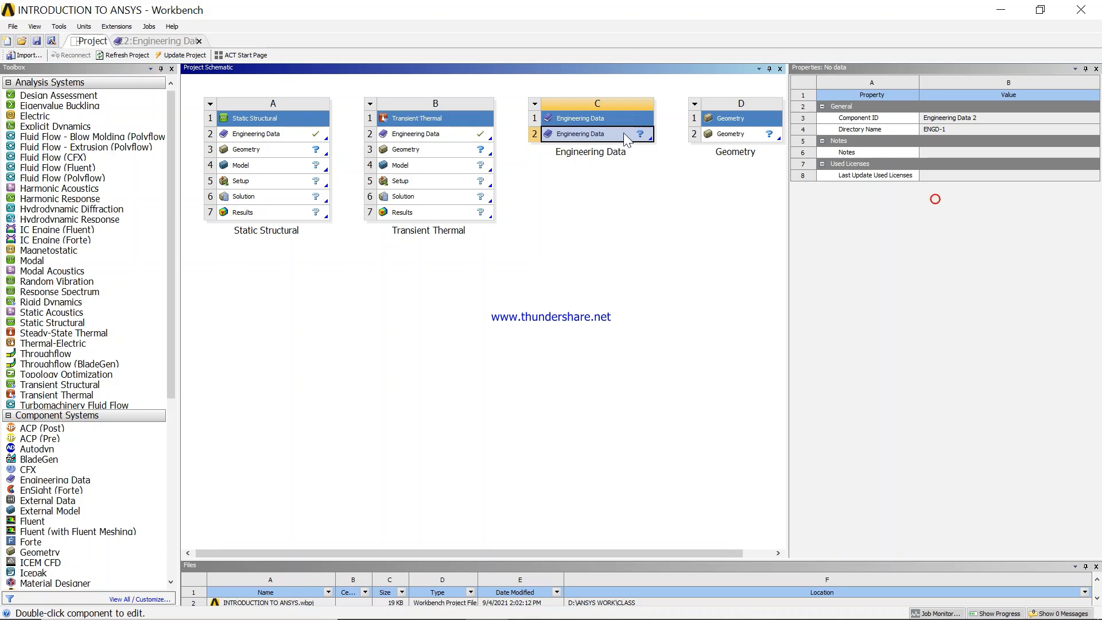
{"action": "left_click_drag", "start_coordinate": [623, 133], "coordinate": [468, 133]}
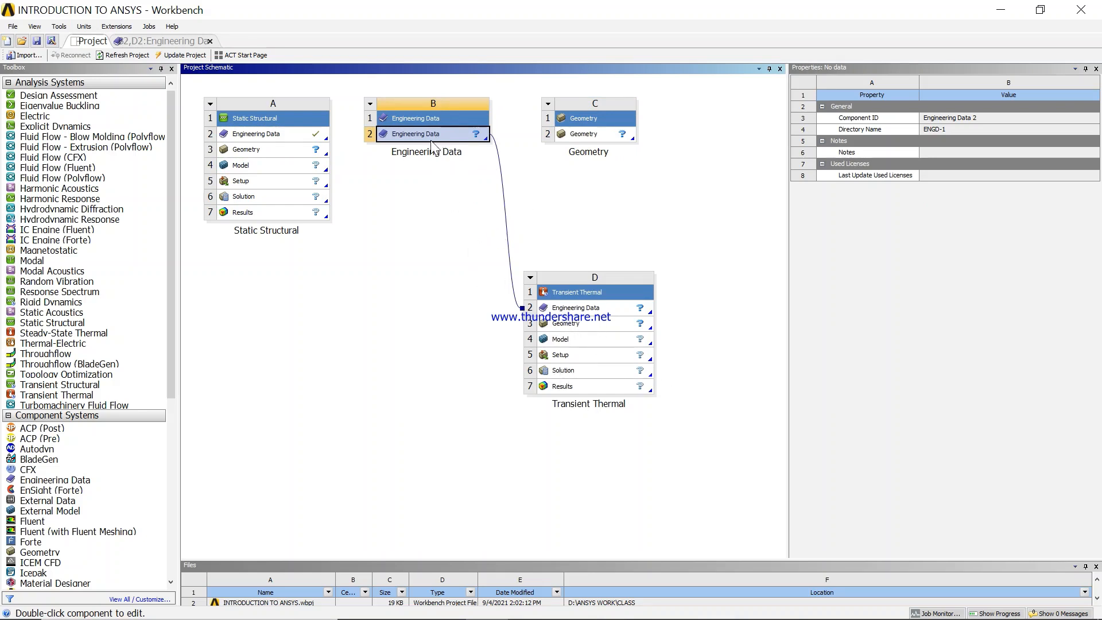
{"action": "left_click_drag", "start_coordinate": [429, 136], "coordinate": [315, 133]}
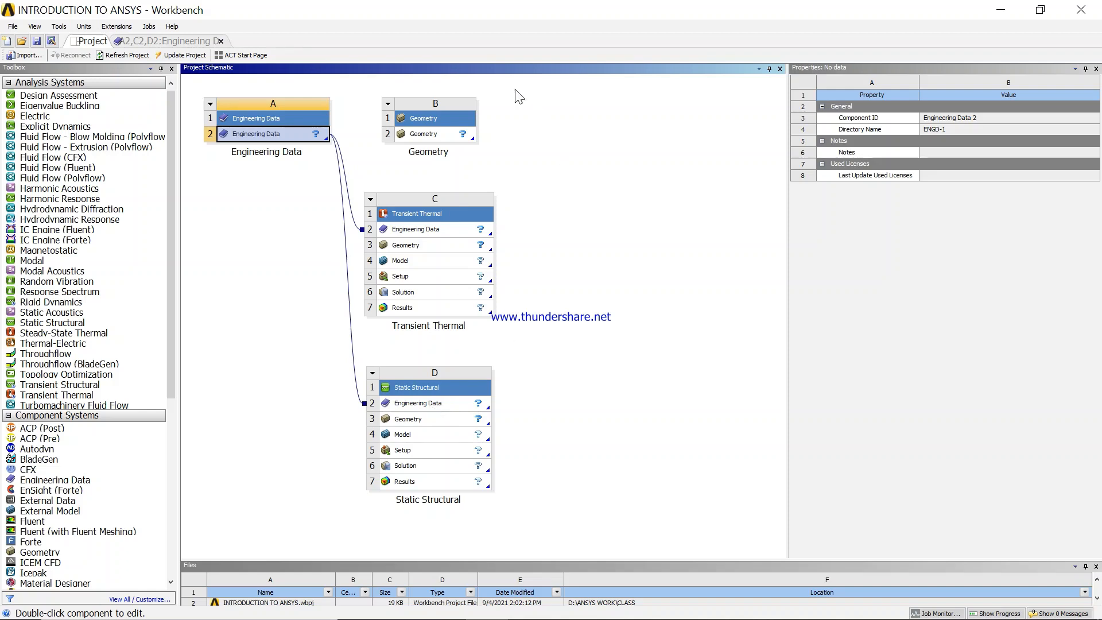
- Link the standalone Geometry cell to the Geometry cells of the Transient Thermal and Static Structural systems
{"action": "left_click", "coordinate": [448, 134]}
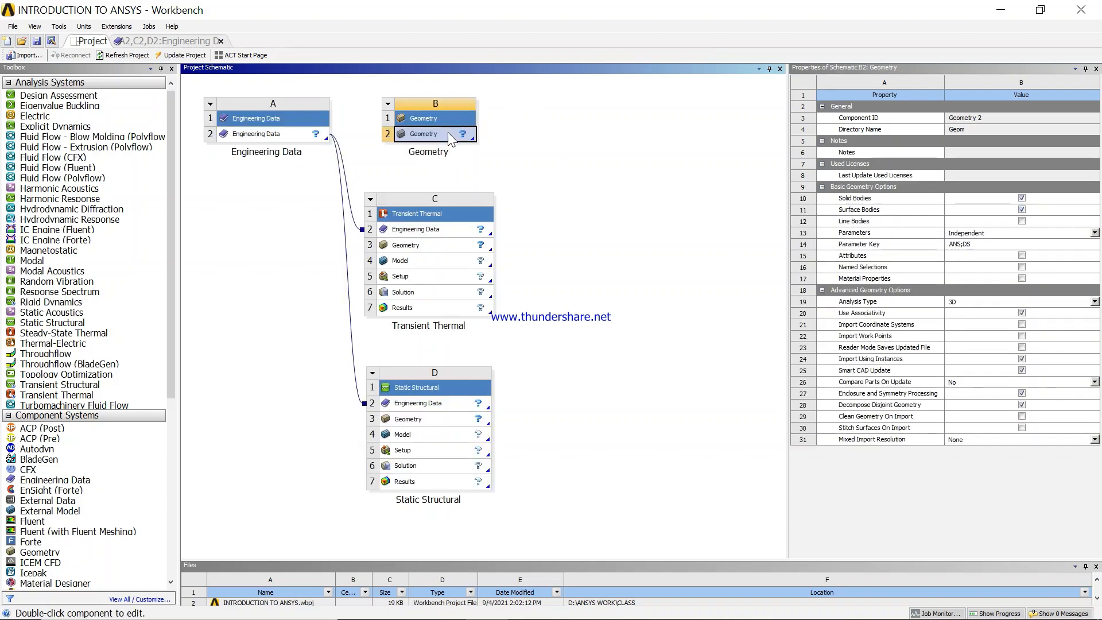
{"action": "left_click_drag", "start_coordinate": [448, 132], "coordinate": [474, 243]}
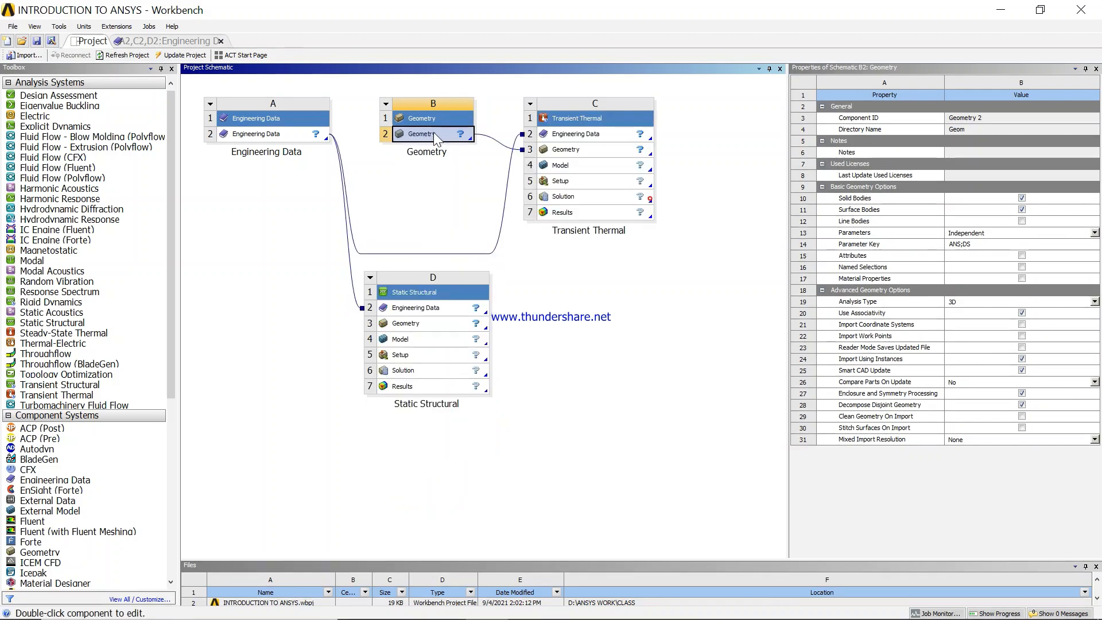
{"action": "left_click_drag", "start_coordinate": [432, 132], "coordinate": [465, 334]}
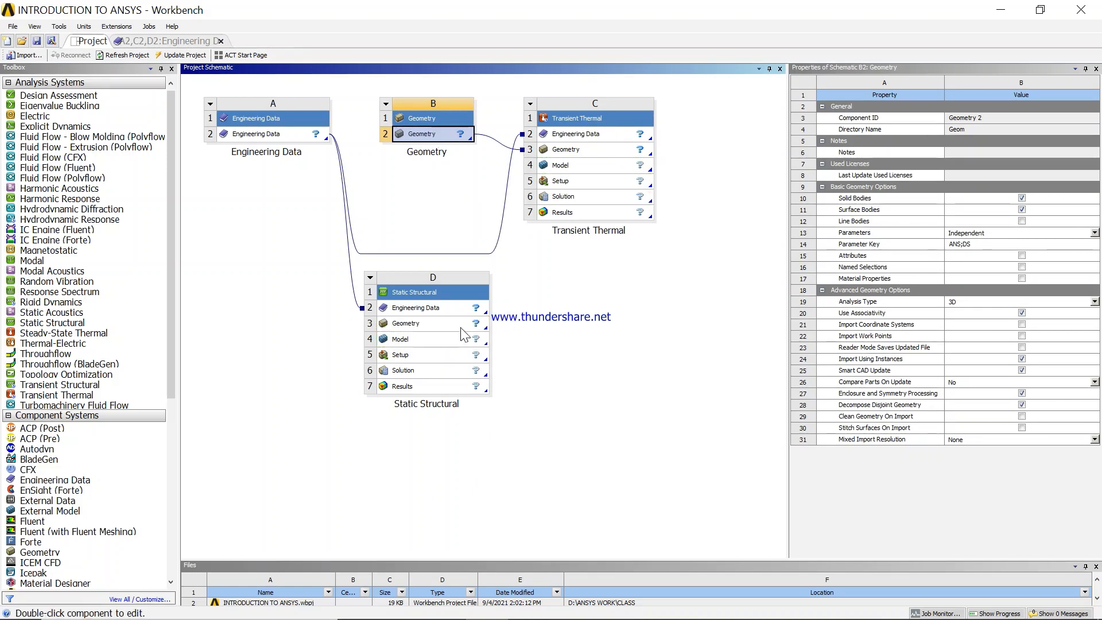